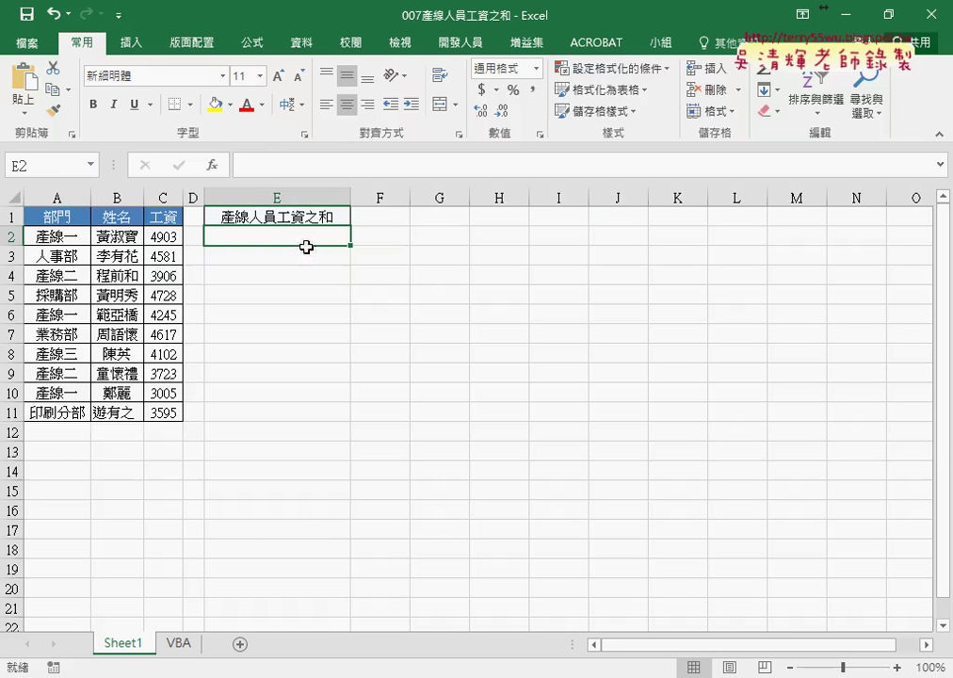
# On the VBA sheet, insert an empty SUMIF function into cell E2.
pyautogui.click(179, 644)
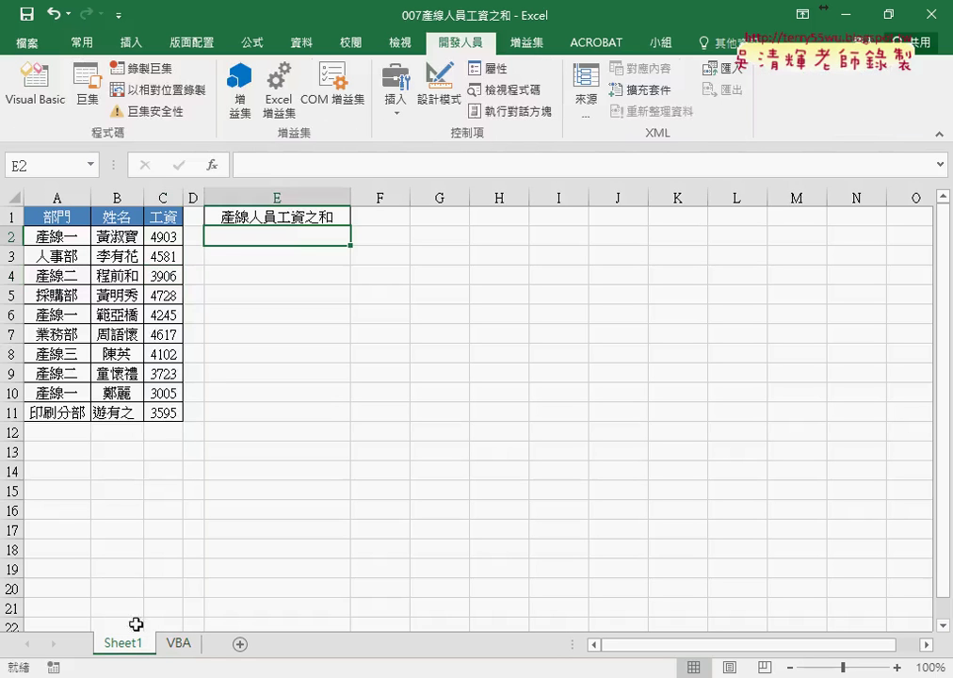
pyautogui.click(212, 165)
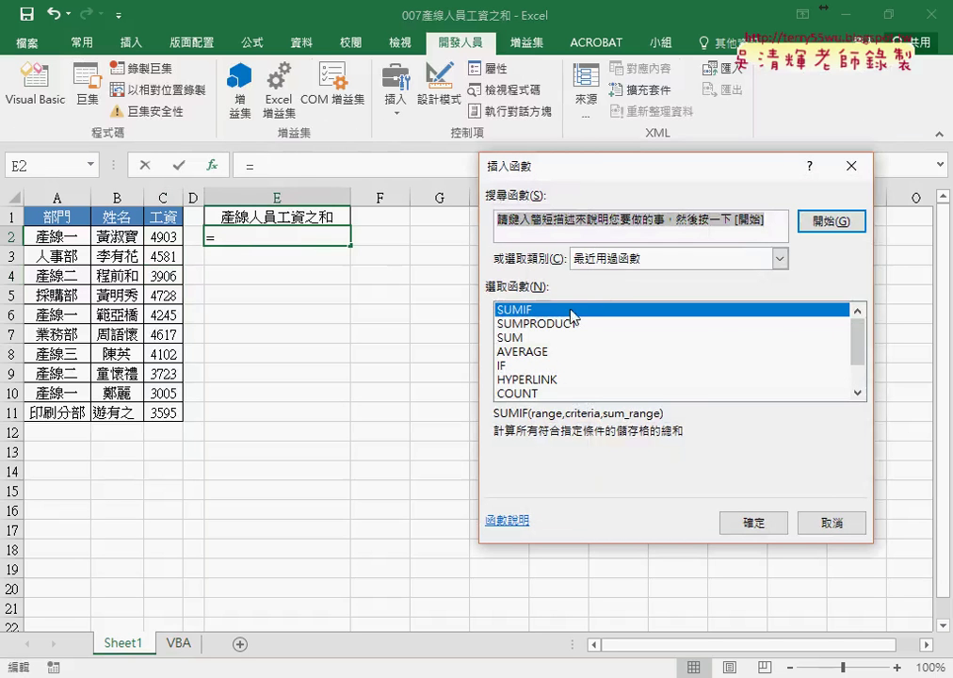
pyautogui.click(754, 522)
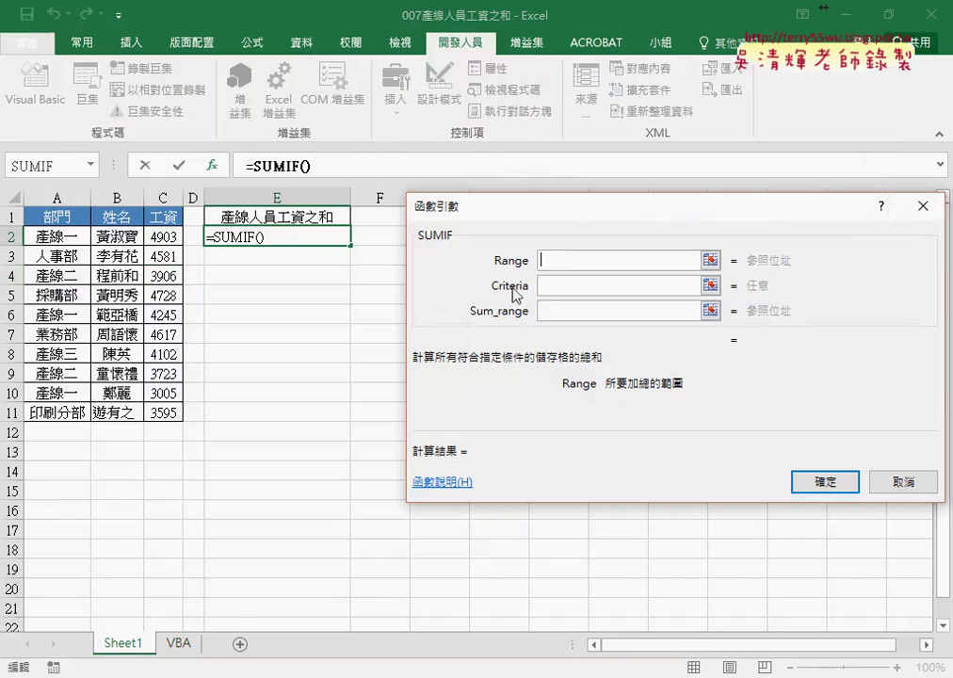
# Set the SUMIF Range to A2:A11 and enter criterion "產線", trying * then ending with "產線?".
pyautogui.moveTo(58, 237); pyautogui.dragTo(70, 413)
pyautogui.click(557, 285)
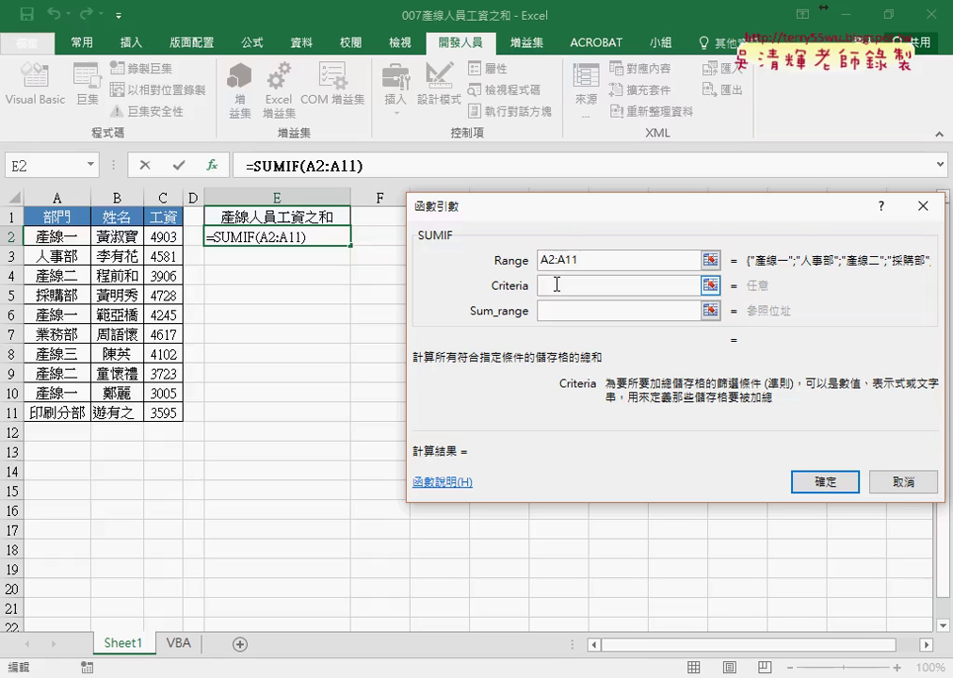
pyautogui.write('""')
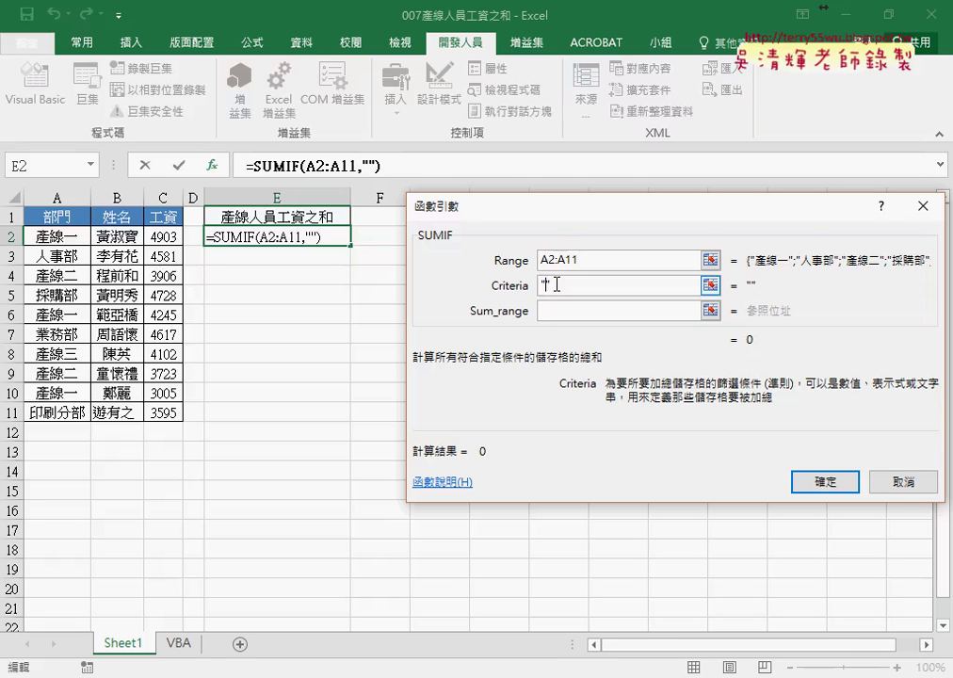
pyautogui.write('ㄔㄢ')
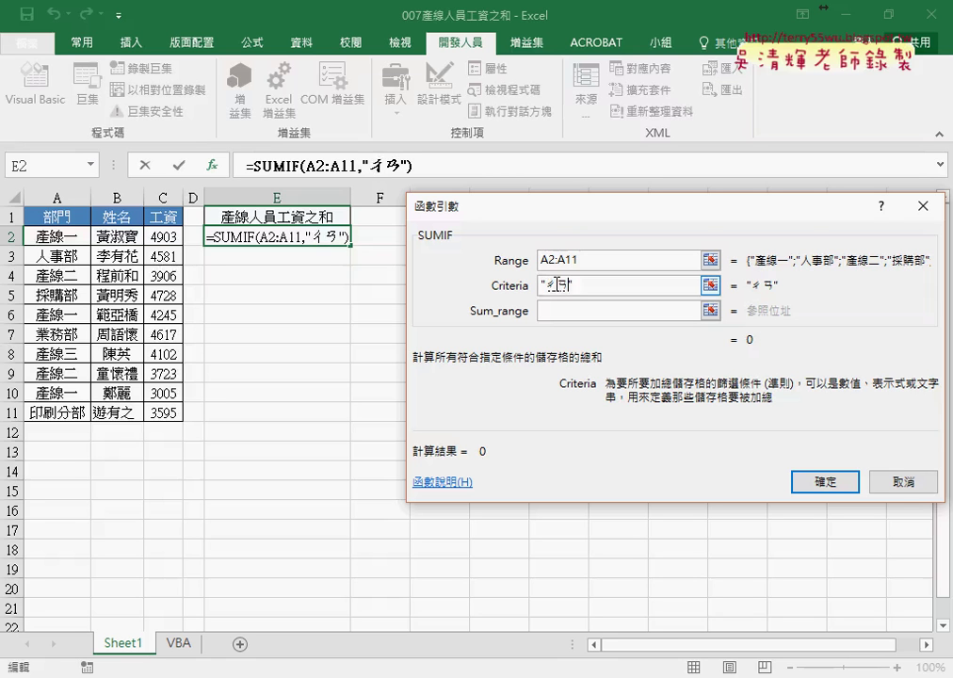
pyautogui.write('3')
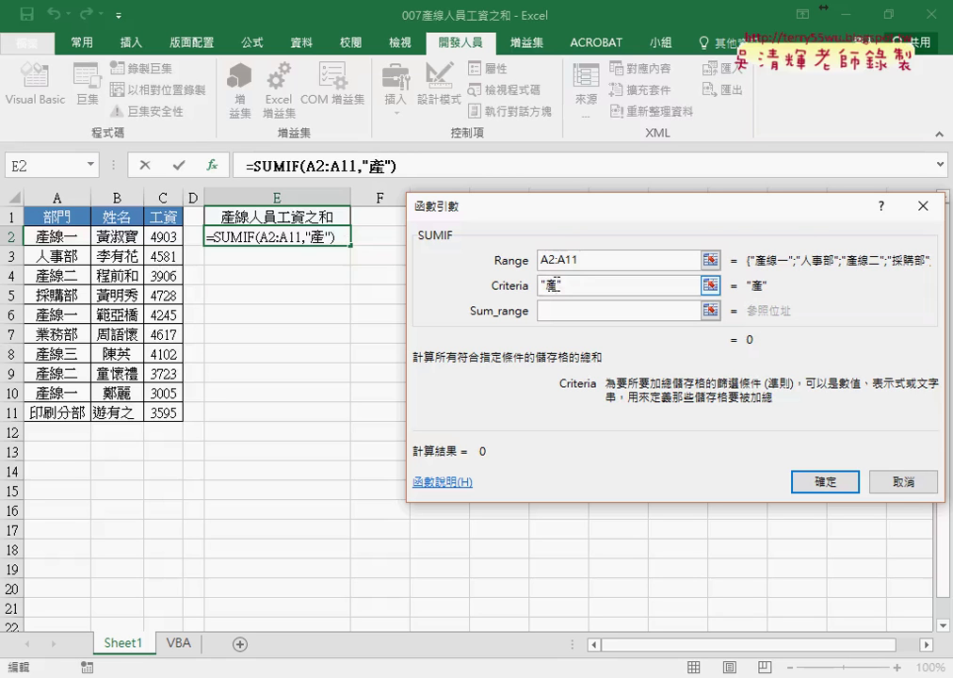
pyautogui.write('一ㄒㄢ4')
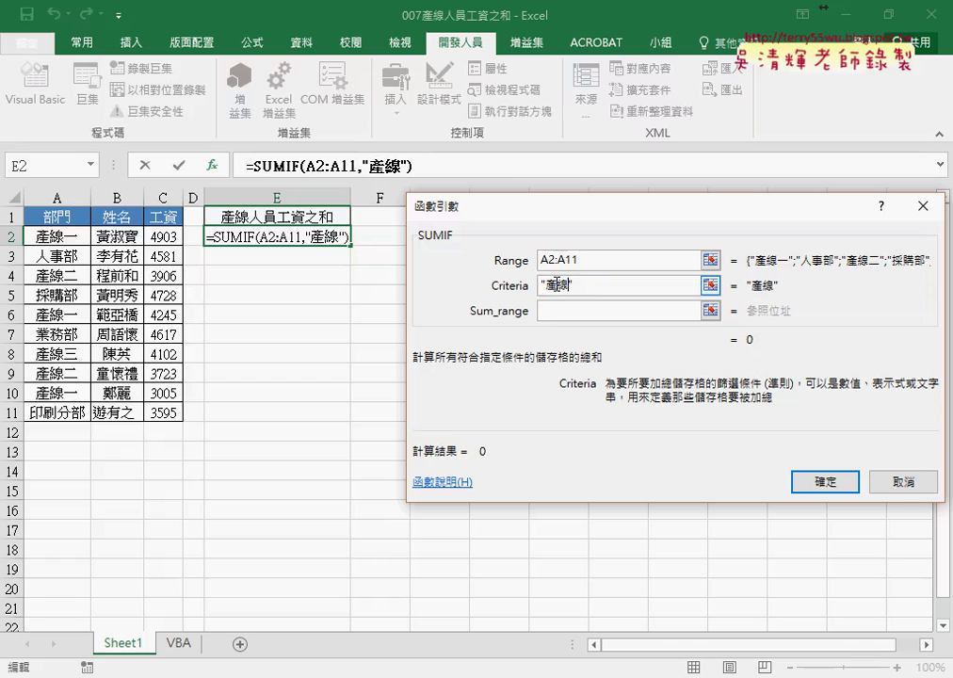
pyautogui.write('*')
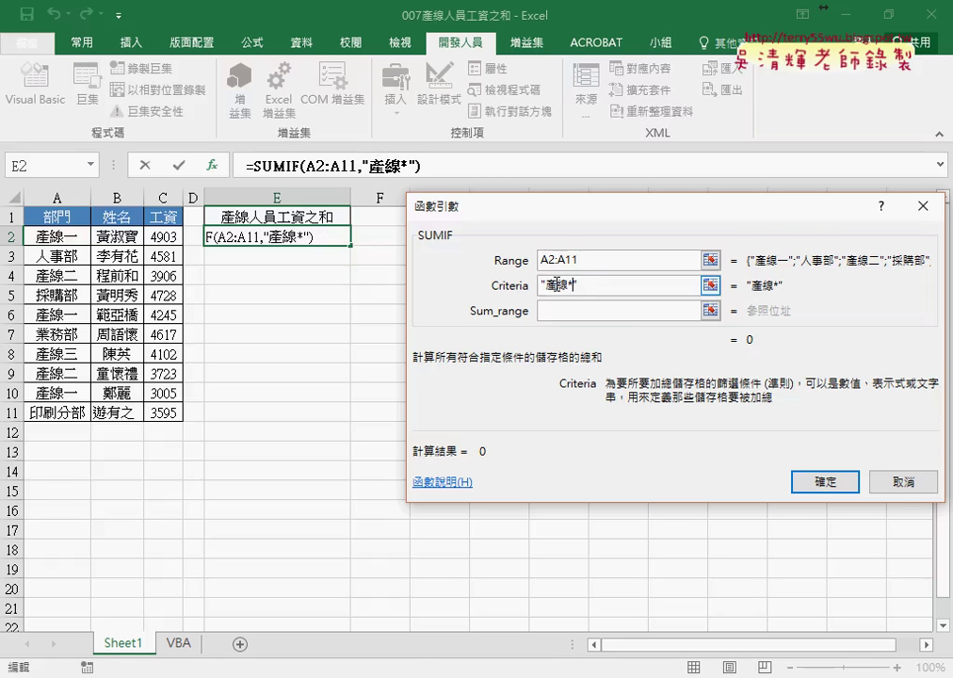
pyautogui.press('BackSpace')
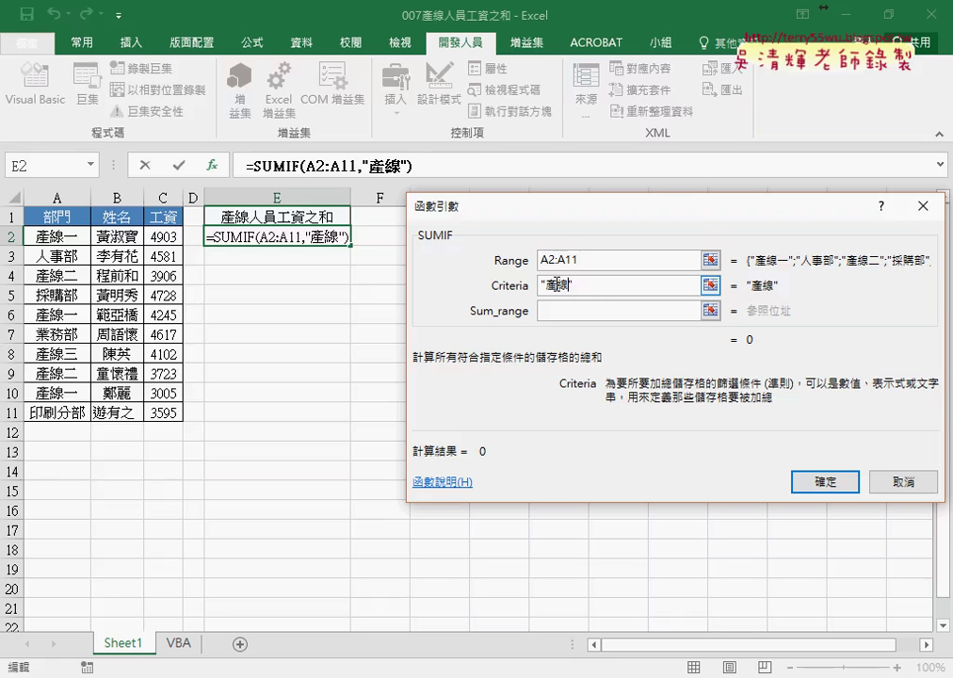
pyautogui.write('?')
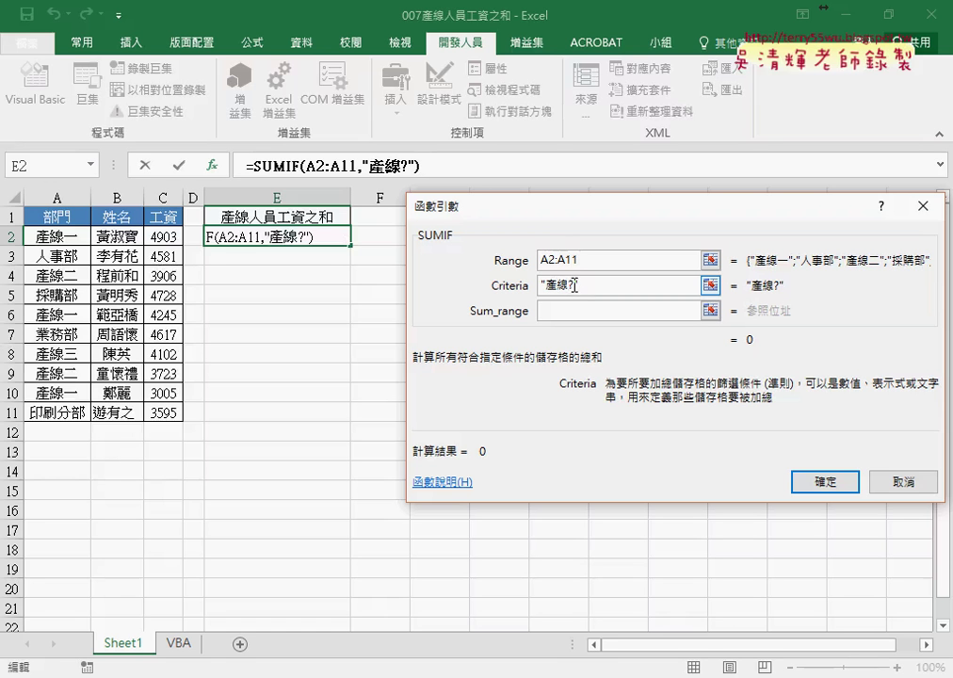
# Try "產線??" as the criterion, then replace the question marks with * to get "產線*".
pyautogui.write('?')
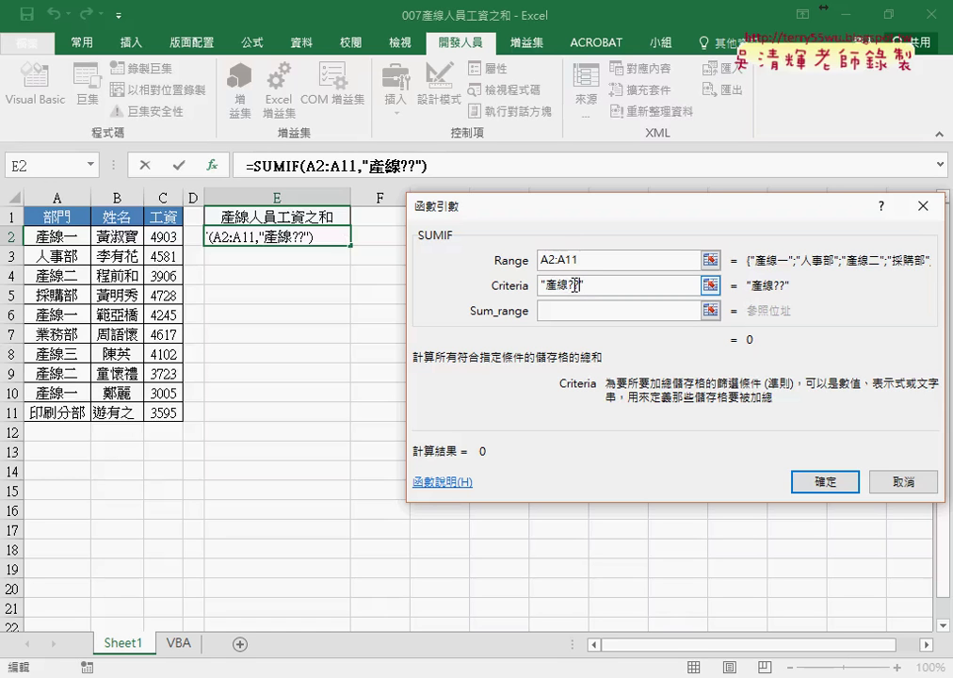
pyautogui.press('BackSpace')
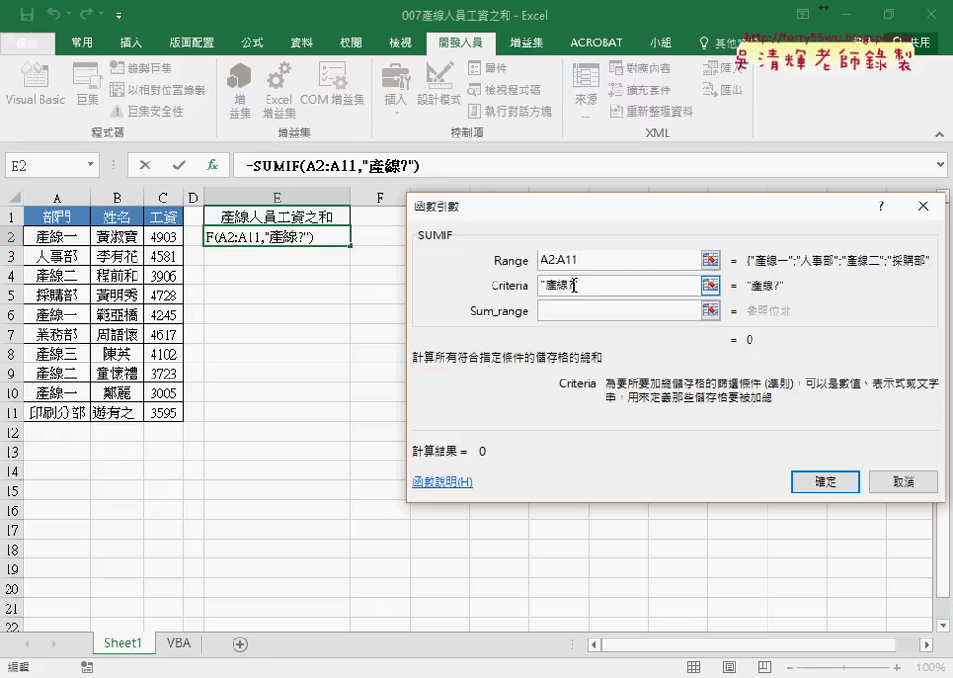
pyautogui.press('BackSpace')
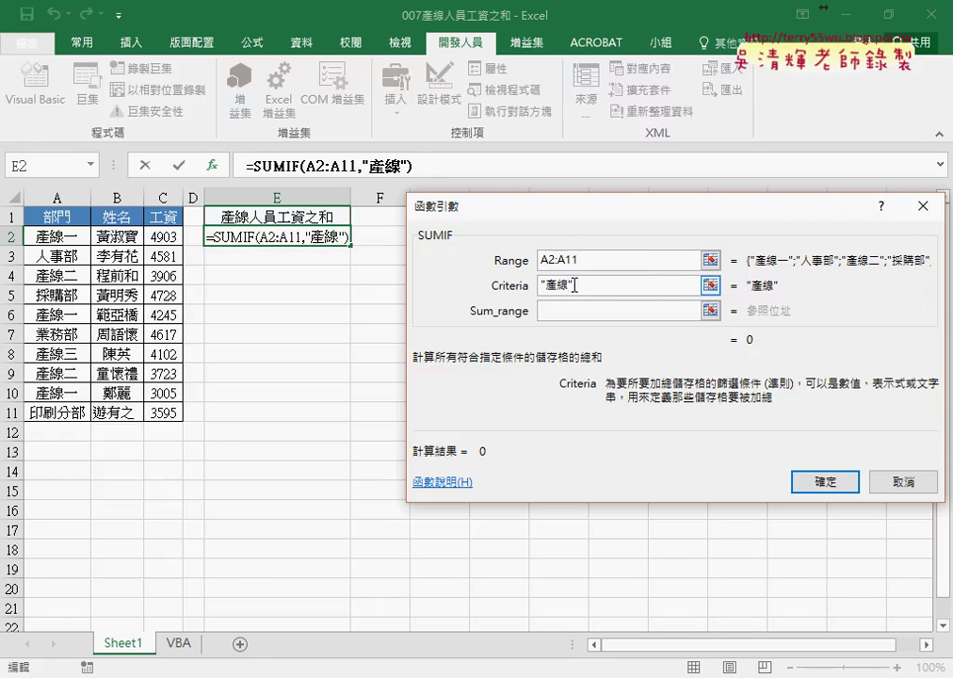
pyautogui.write('*')
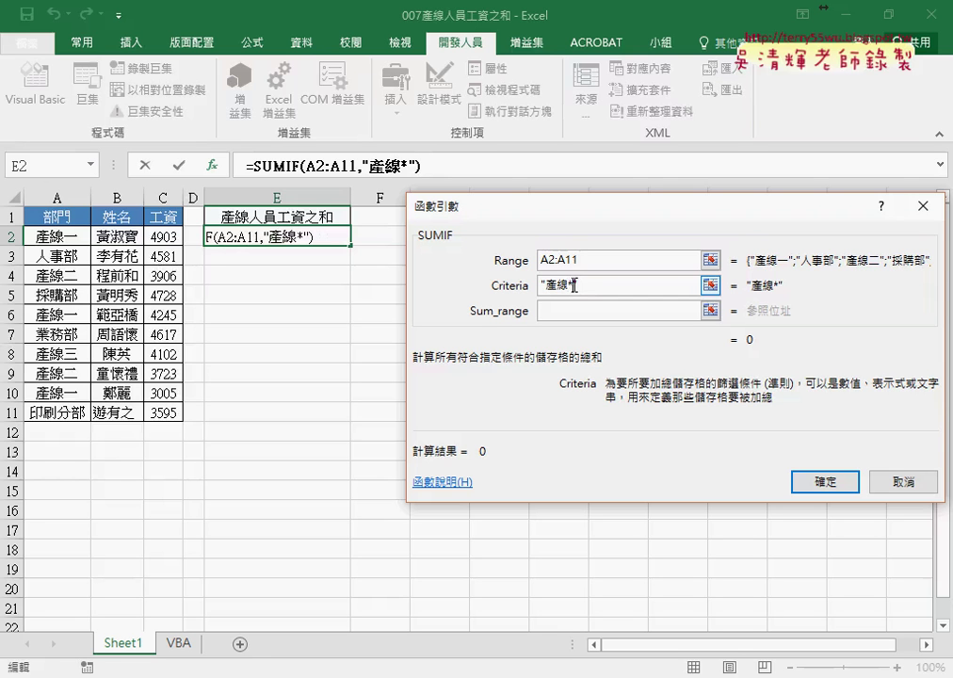
# Set Sum_range to the wages C2:C11 and confirm, so E2 shows 23884.
pyautogui.click(538, 313)
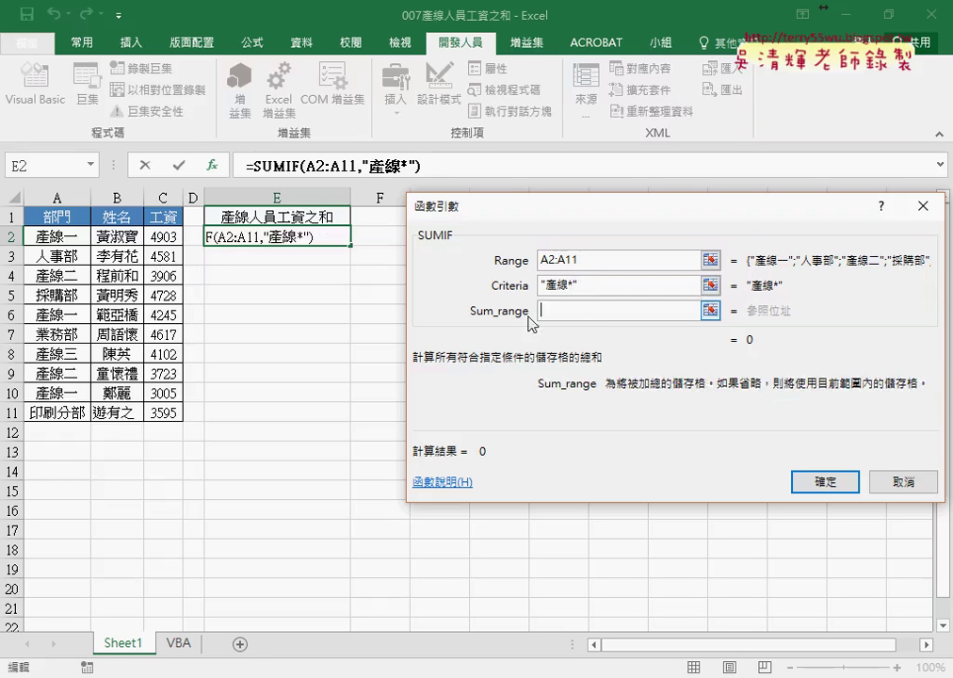
pyautogui.moveTo(160, 237); pyautogui.dragTo(162, 412)
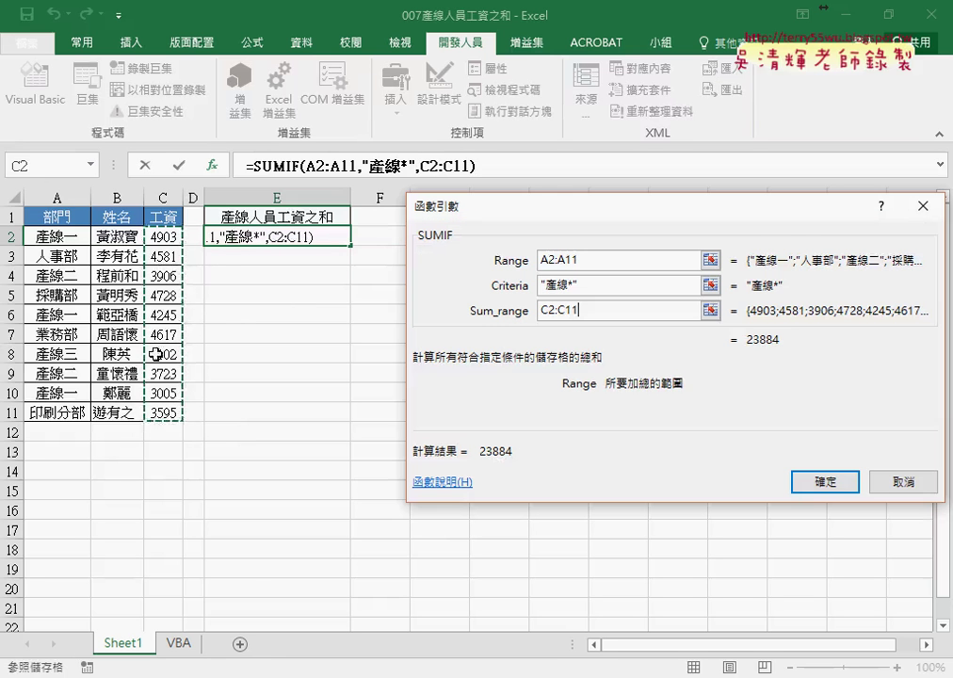
pyautogui.click(168, 237)
pyautogui.click(59, 276)
pyautogui.click(167, 276)
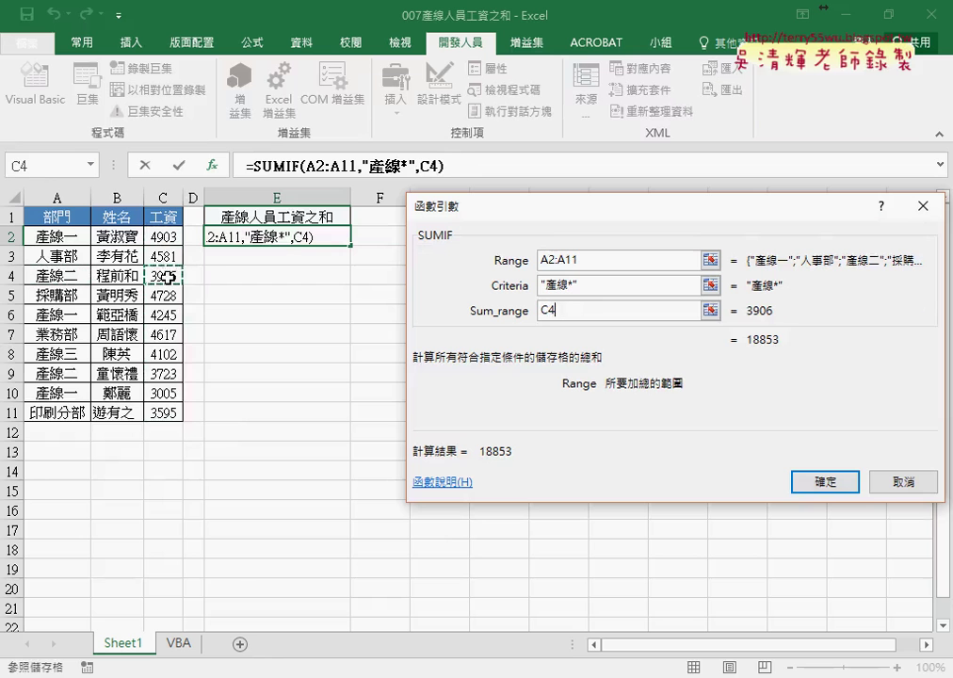
pyautogui.doubleClick(568, 309)
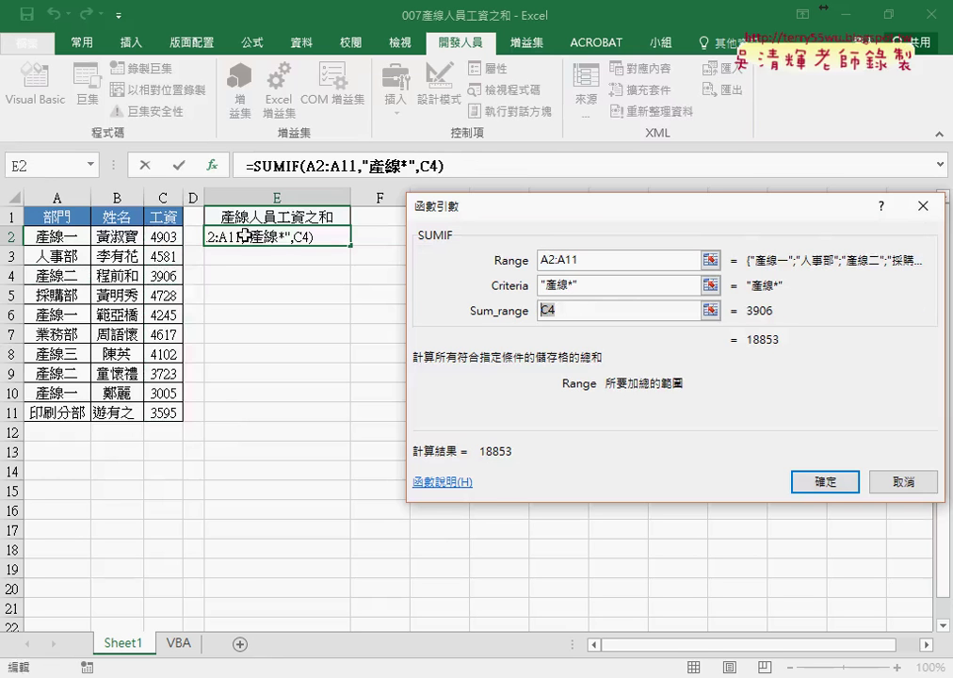
pyautogui.moveTo(166, 237); pyautogui.dragTo(167, 411)
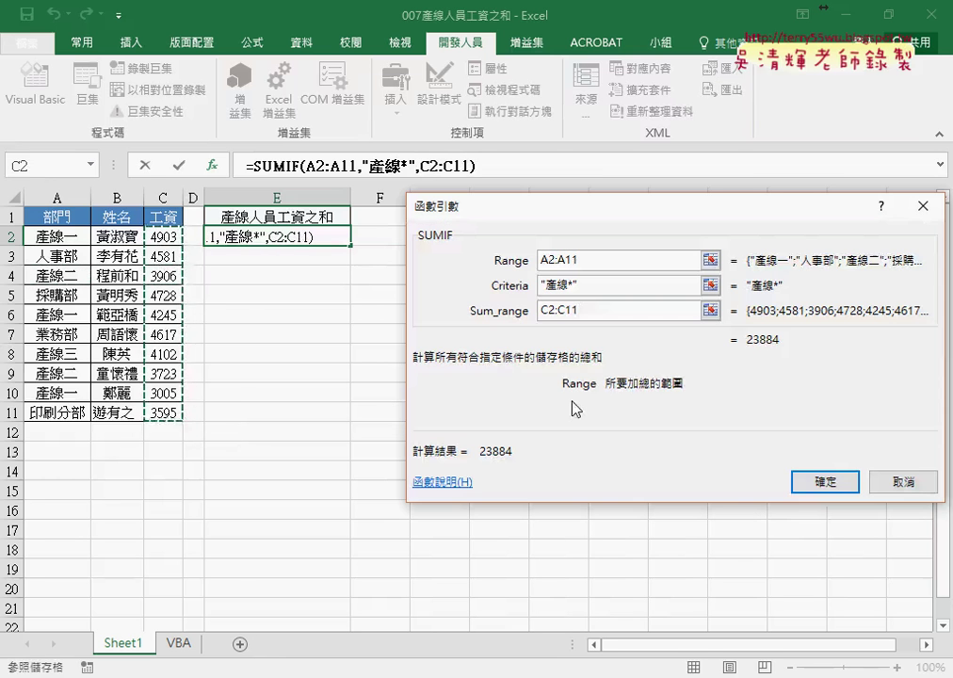
pyautogui.click(829, 482)
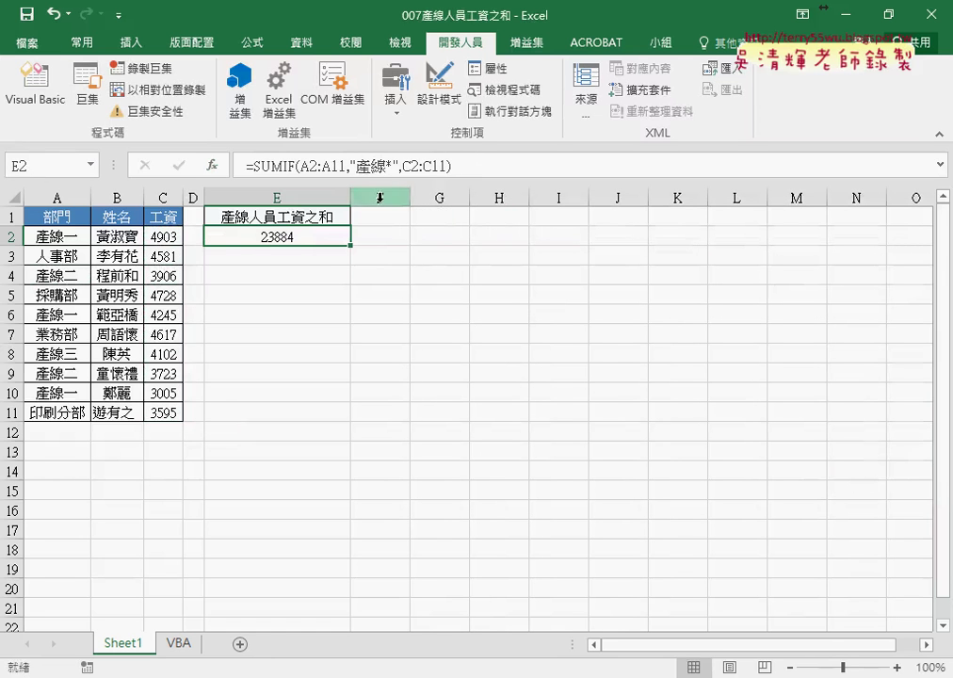
# Change E2's criterion from "產線*" to "產線?", then begin editing the department name in A2.
pyautogui.click(392, 166)
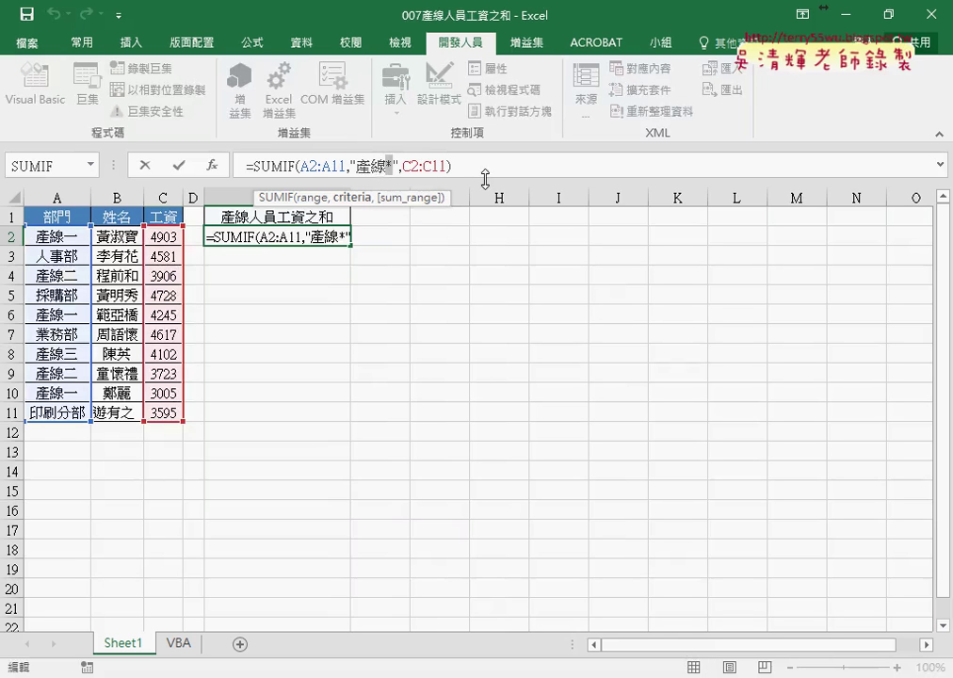
pyautogui.write('?')
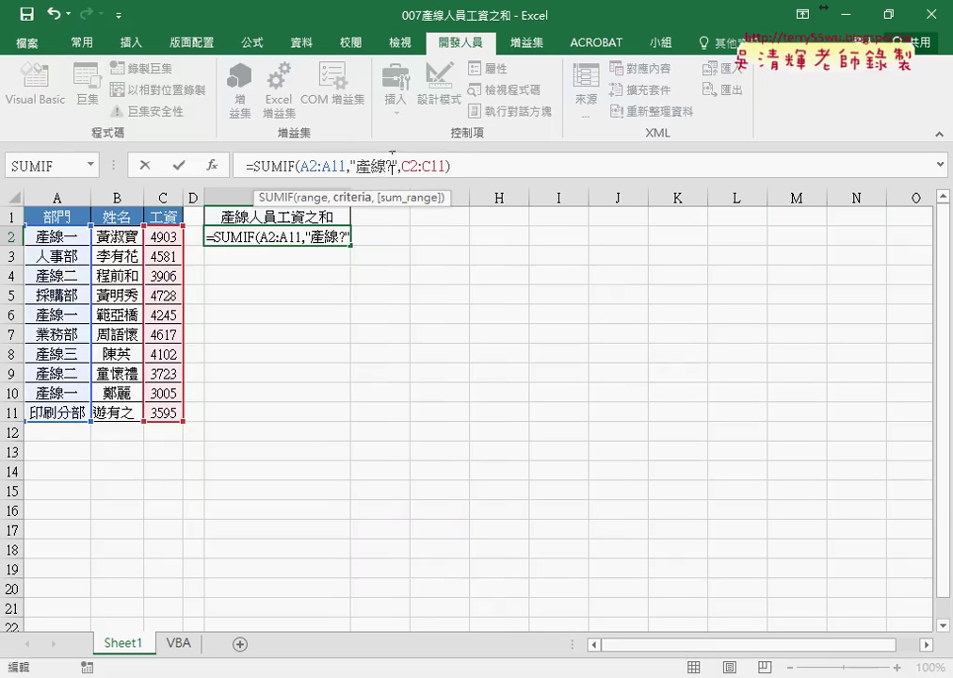
pyautogui.click(179, 165)
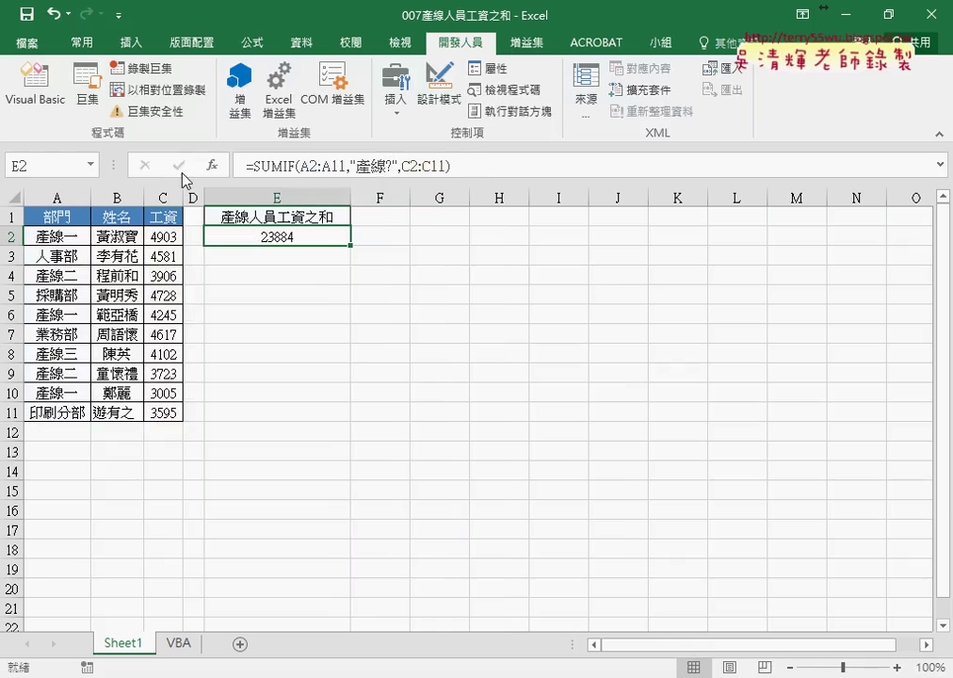
pyautogui.doubleClick(78, 236)
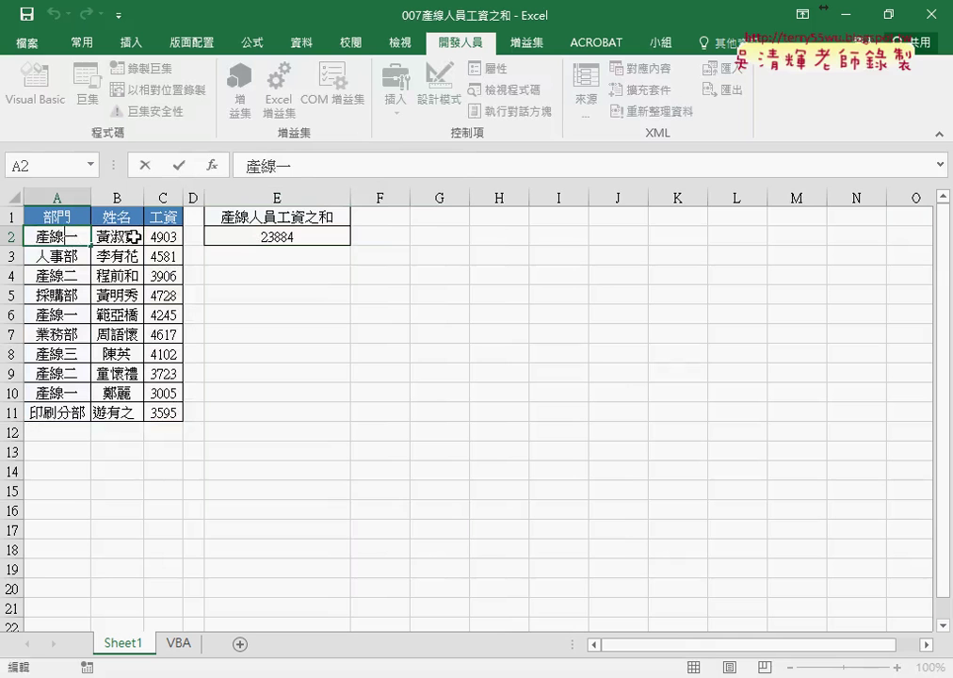
# Rename department A2 to 產線十一 and check E2 dropping to 18981.
pyautogui.write('ㄕ')
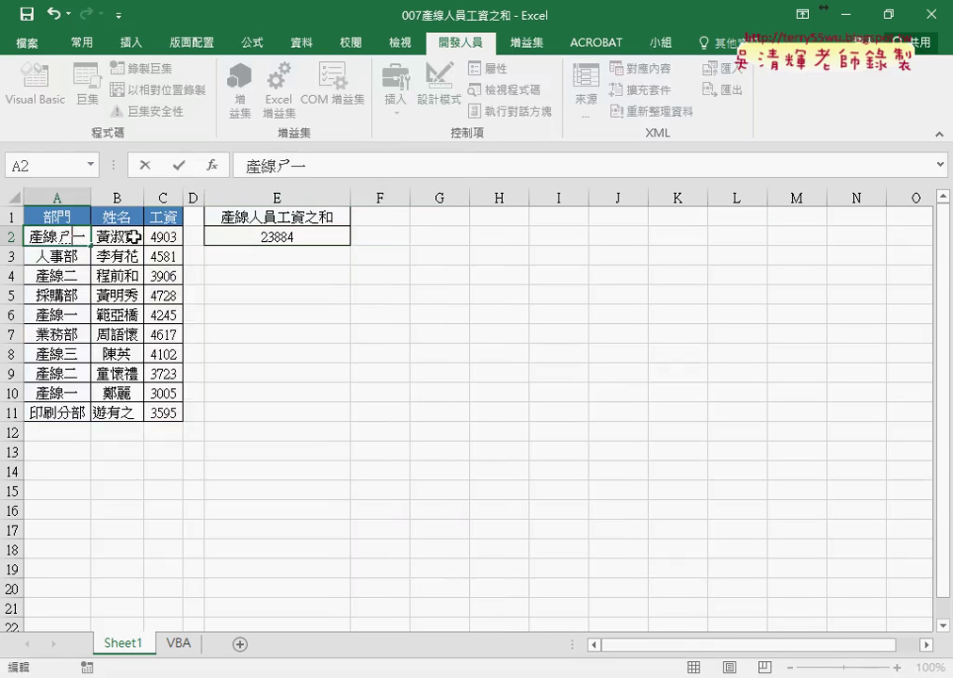
pyautogui.write('十')
pyautogui.press('Return')
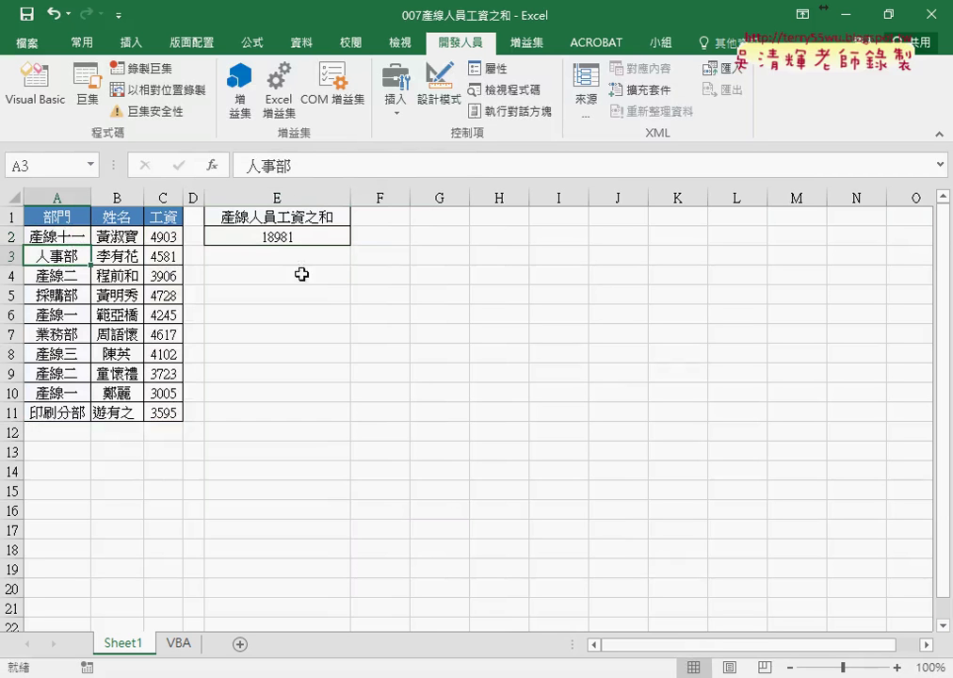
pyautogui.click(308, 235)
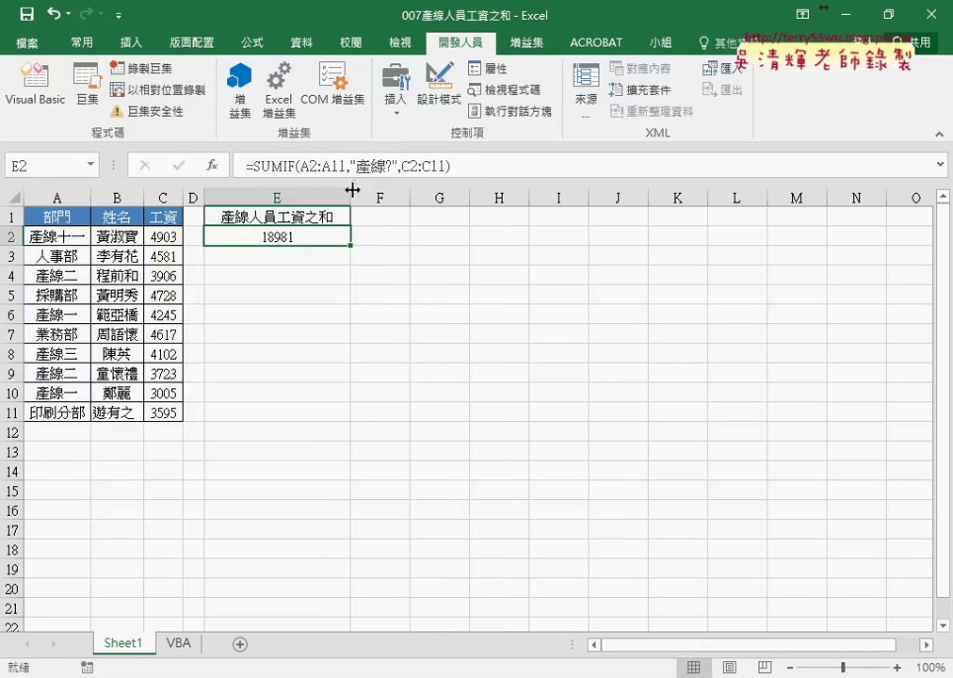
# Restore E2's criterion to "產線*" so it totals 23884 again.
pyautogui.click(394, 164)
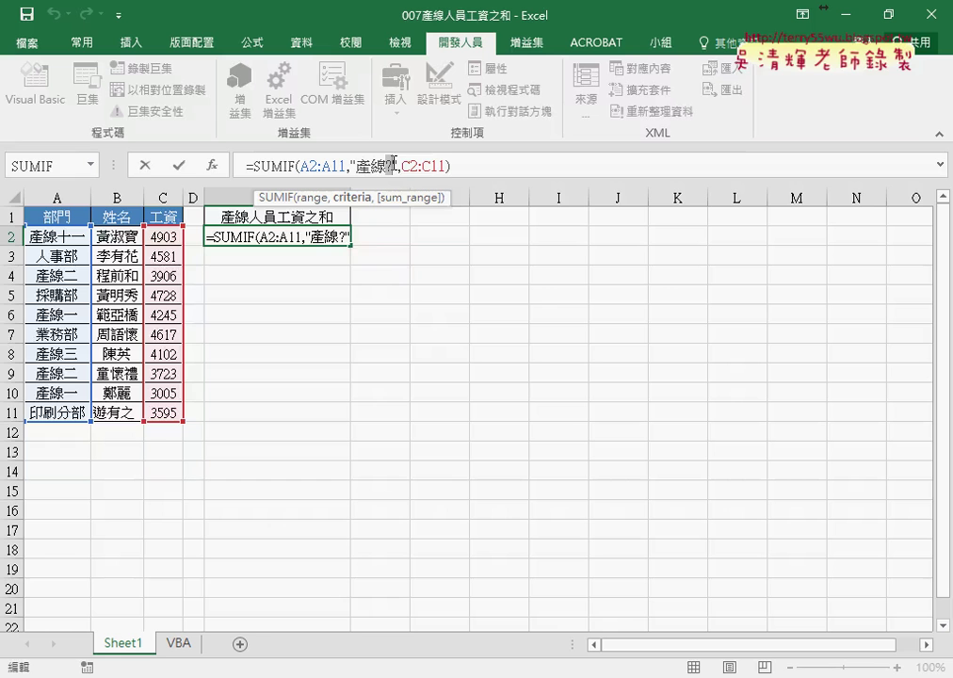
pyautogui.write('*')
pyautogui.press('Return')
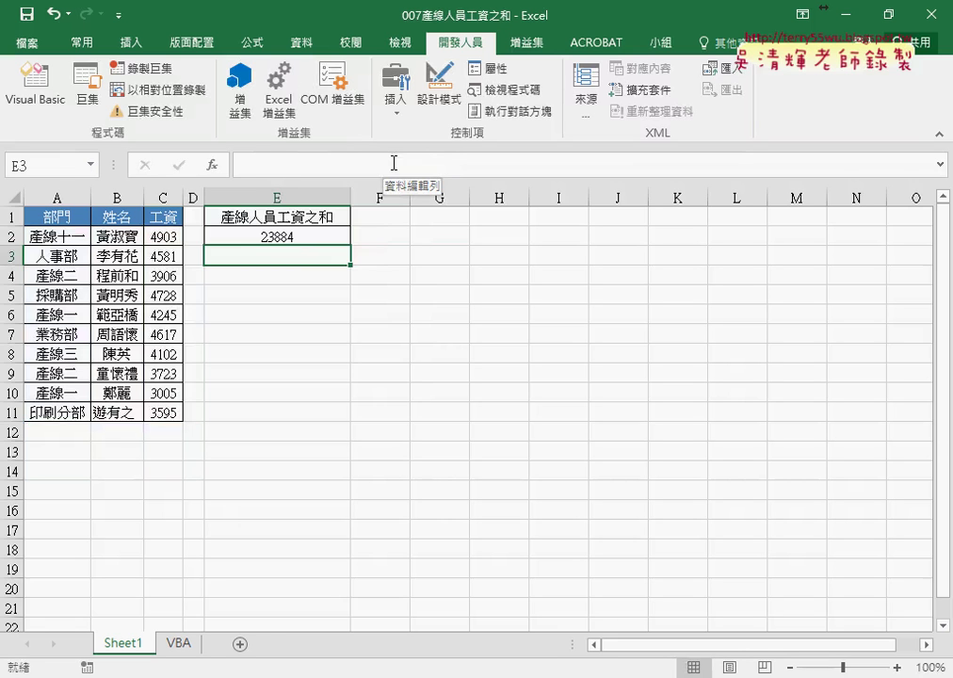
pyautogui.click(278, 236)
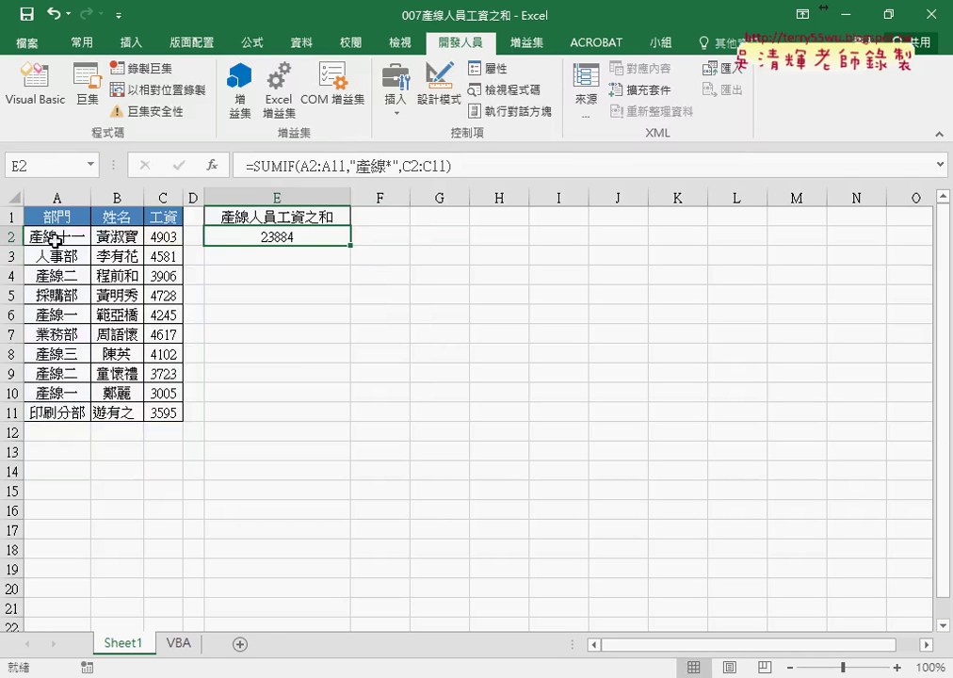
# Try a leading * before 產線 in the criterion, then remove it and recommit the formula.
pyautogui.click(436, 166)
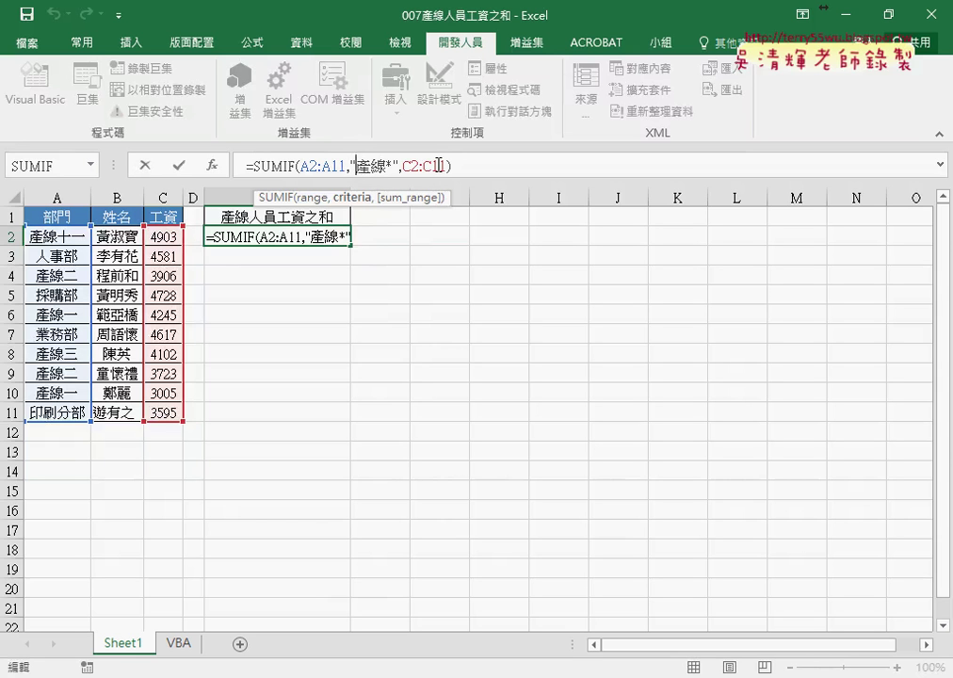
pyautogui.click(355, 165)
pyautogui.write('*')
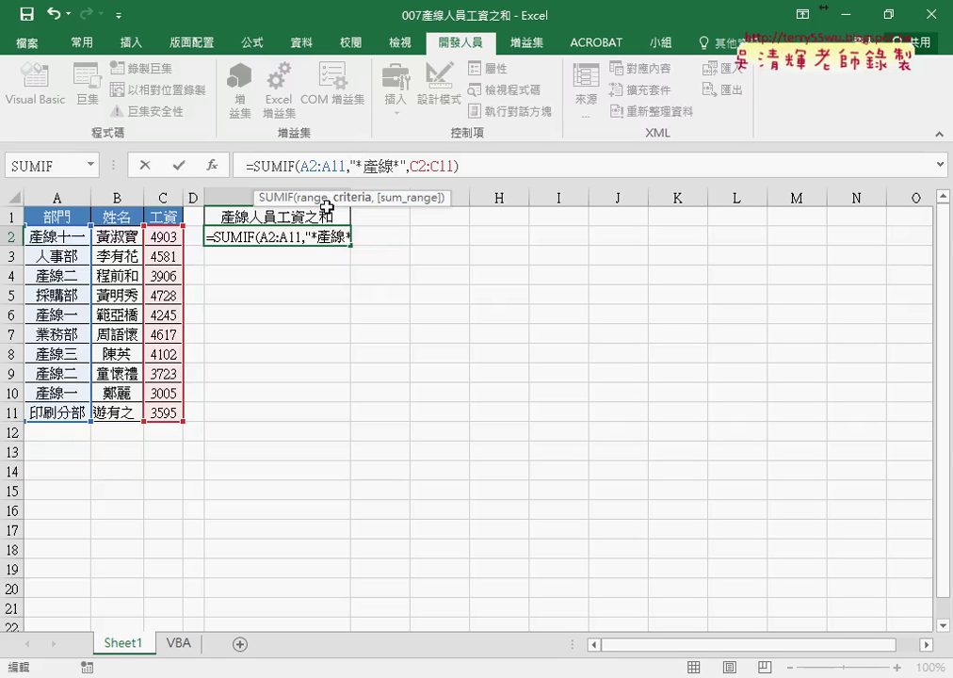
pyautogui.press('BackSpace')
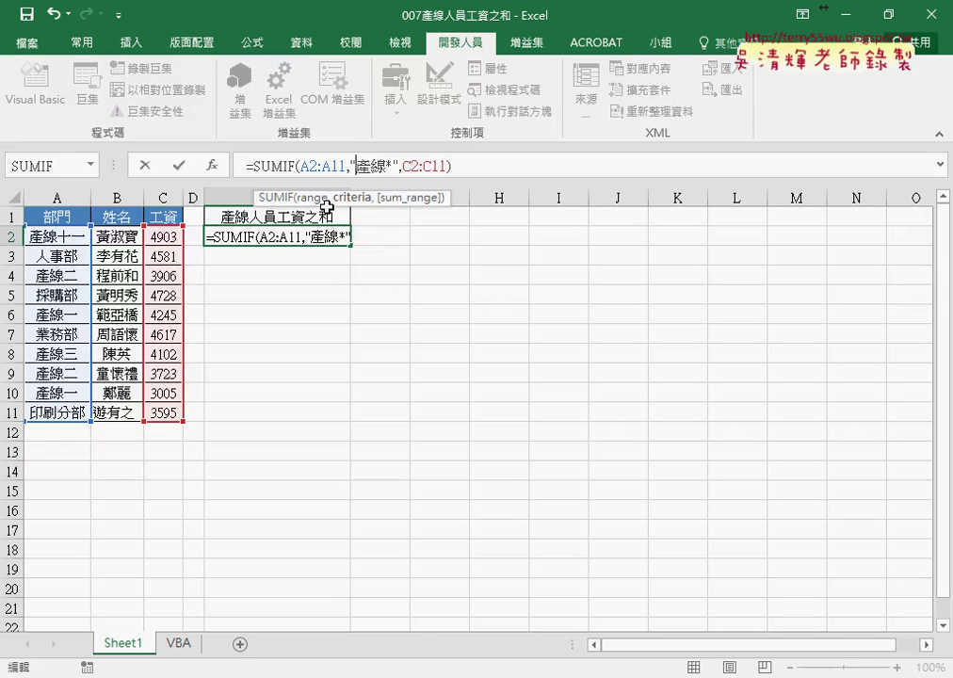
pyautogui.click(180, 167)
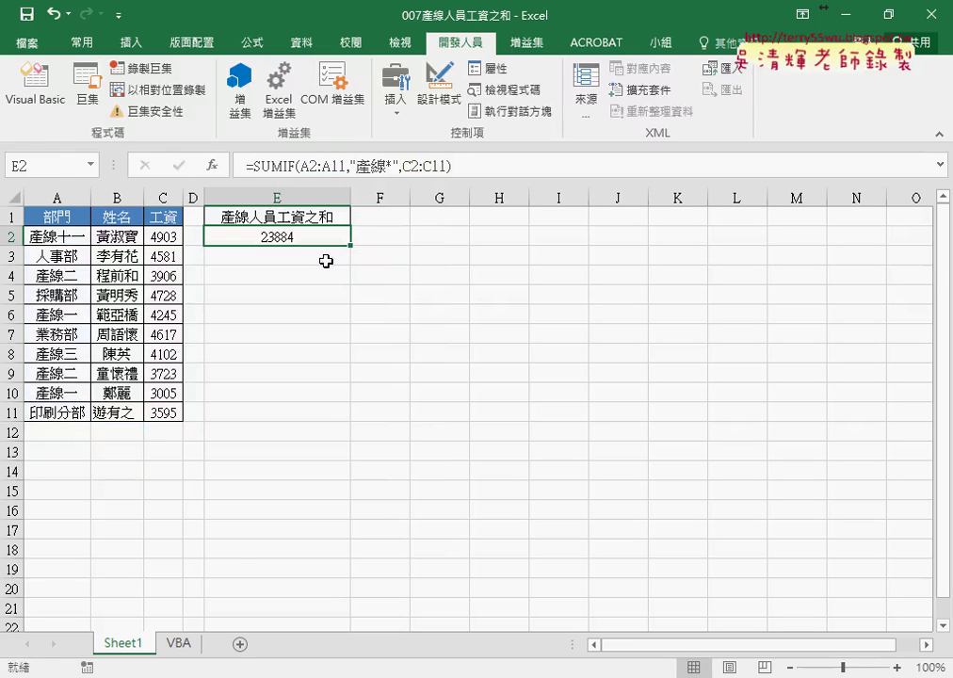